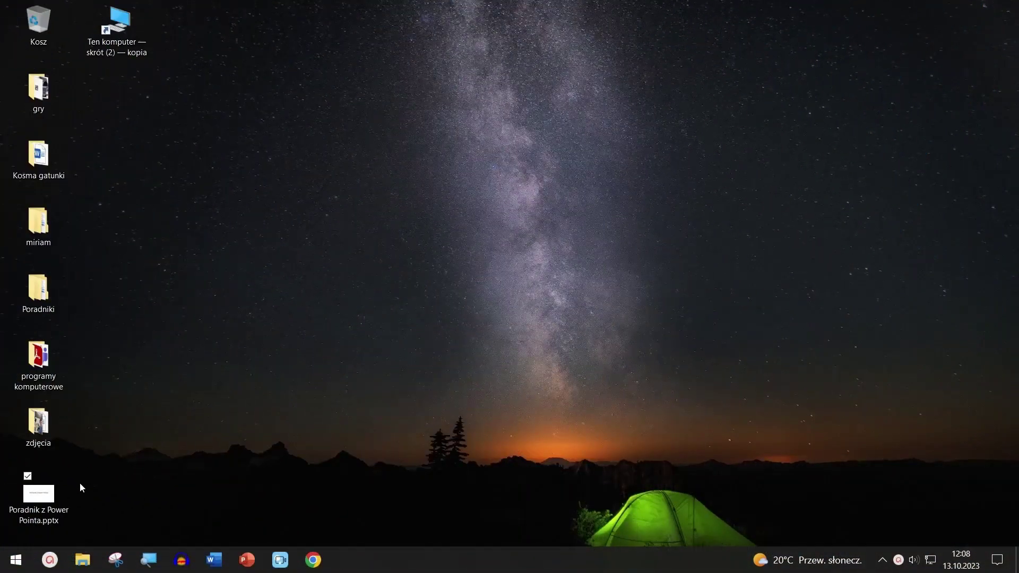
# Open Poradnik z Power Pointa.pptx, look over the Pokaz slajdów tab, then move to Nagraj.
pyautogui.click(47, 495)
pyautogui.doubleClick(48, 496)
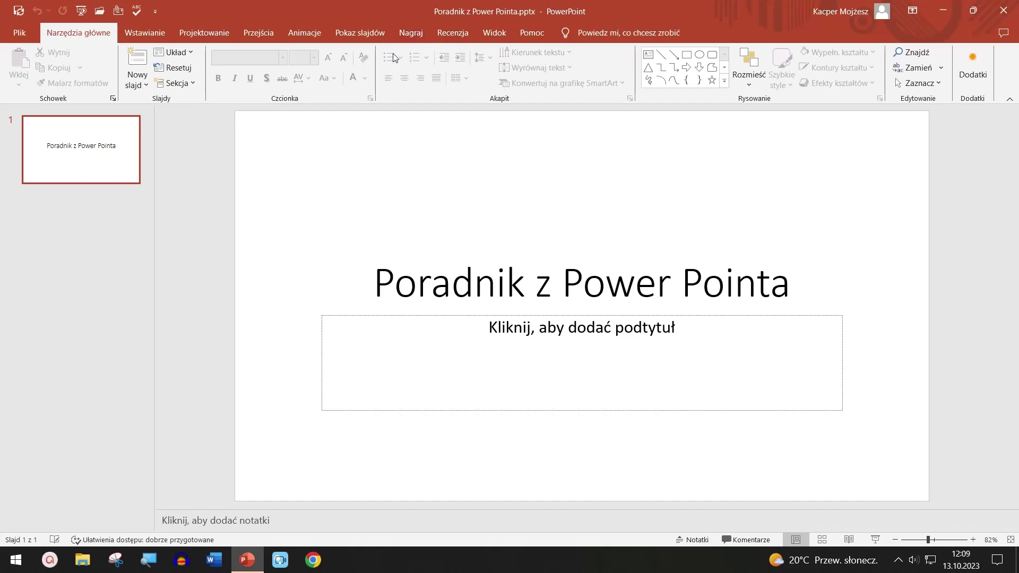
pyautogui.click(350, 37)
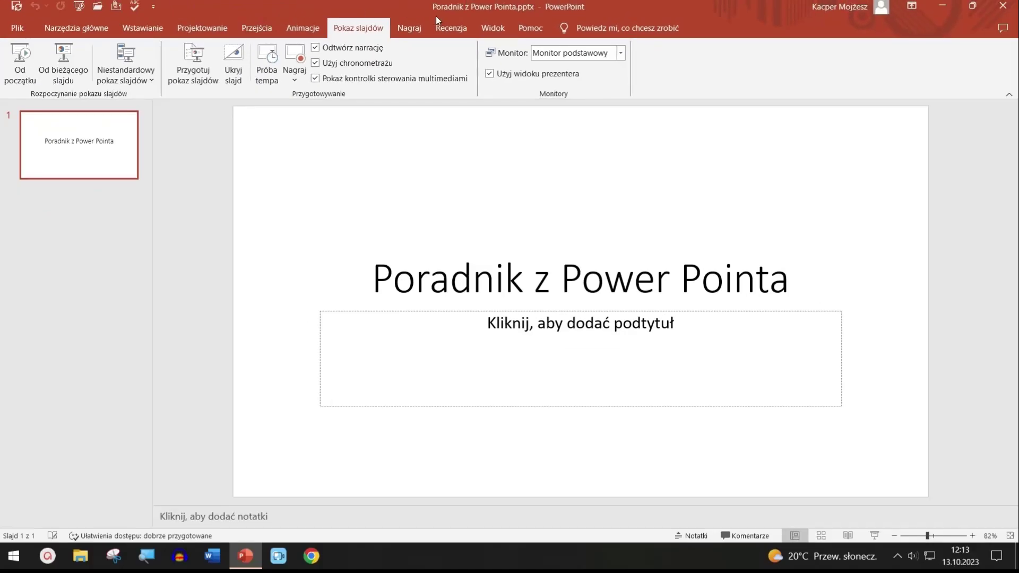
pyautogui.click(421, 33)
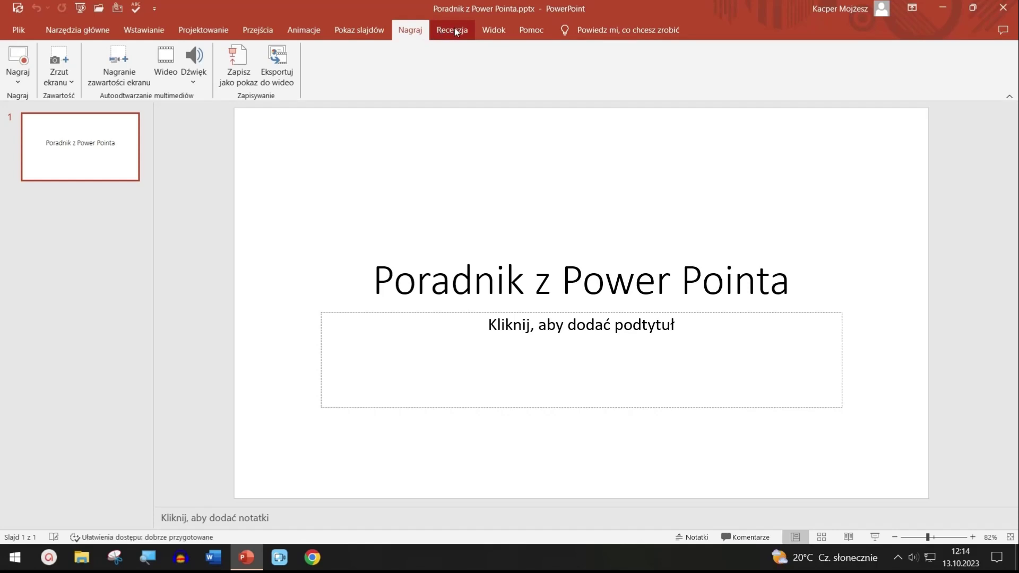
# Move from the Nagraj ribbon tab to the Recenzja tab.
pyautogui.click(454, 30)
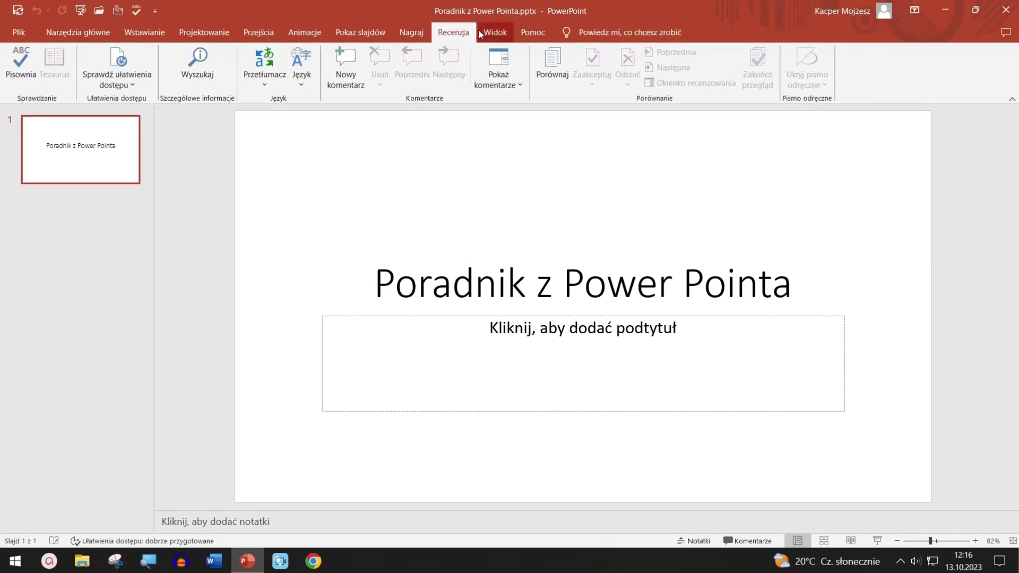
# Move from the Recenzja ribbon tab to the Widok tab.
pyautogui.click(479, 34)
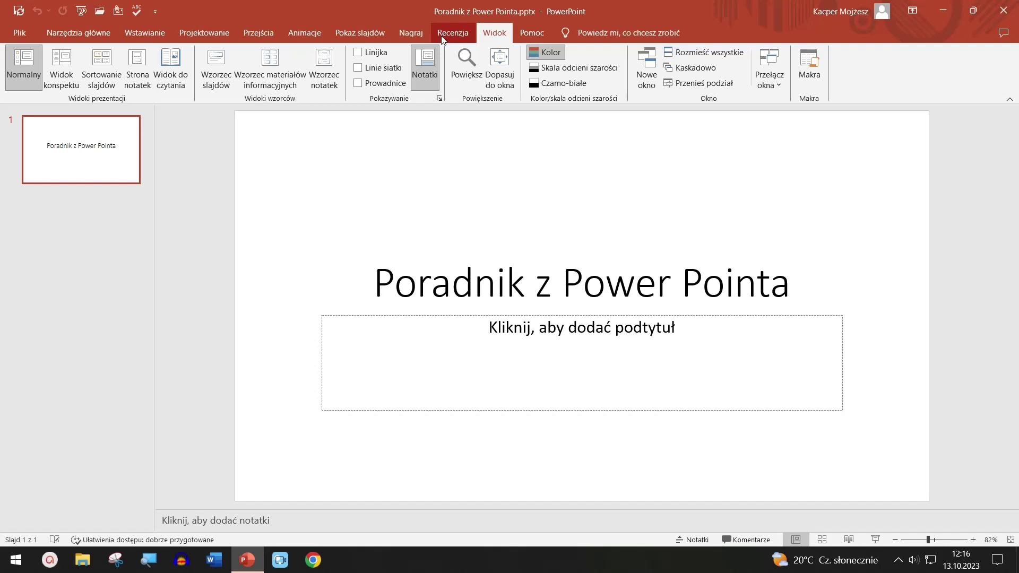
# Preview the outline and notes page views, then open and close the slide master.
pyautogui.click(72, 85)
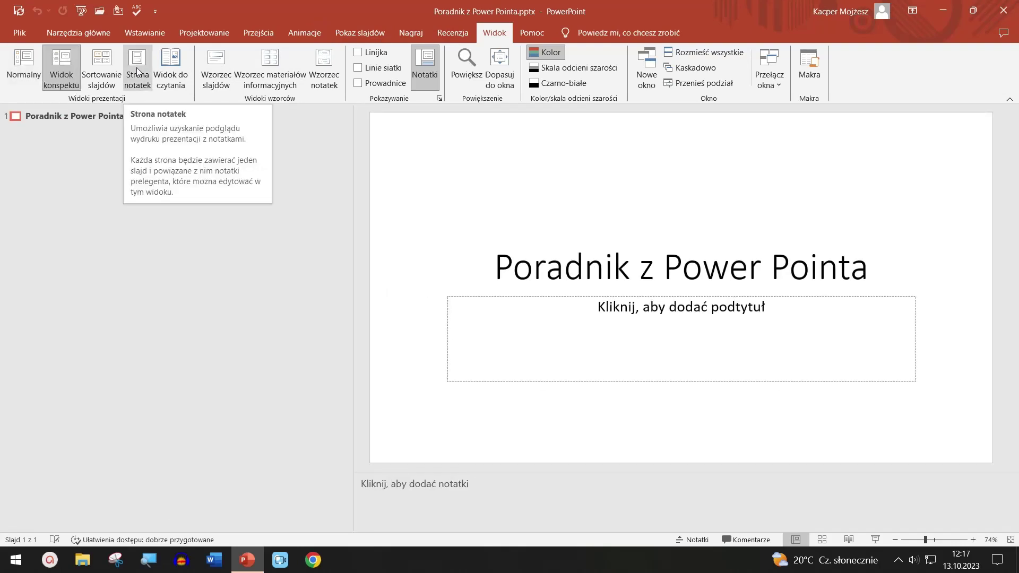
pyautogui.click(137, 68)
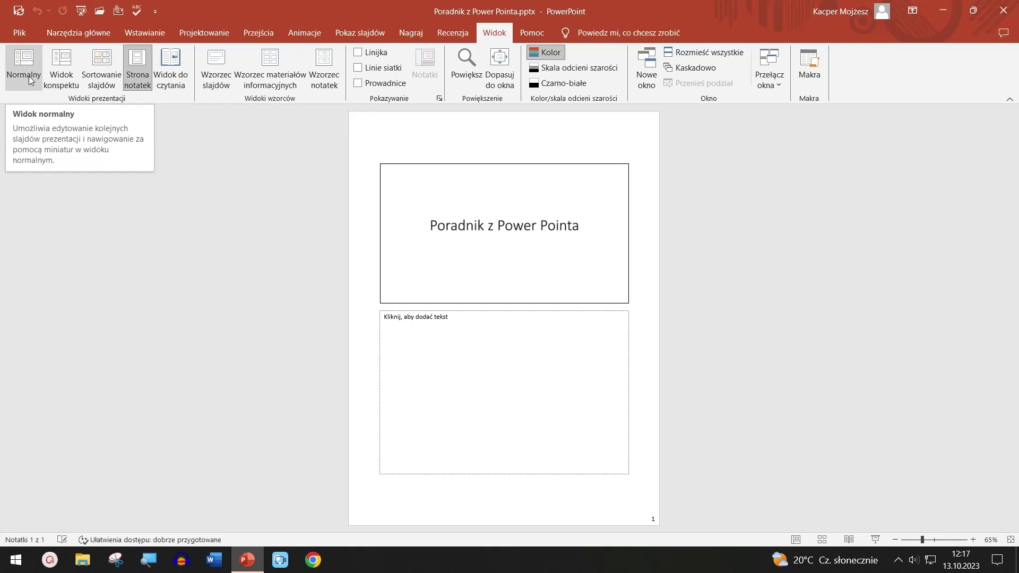
pyautogui.click(29, 75)
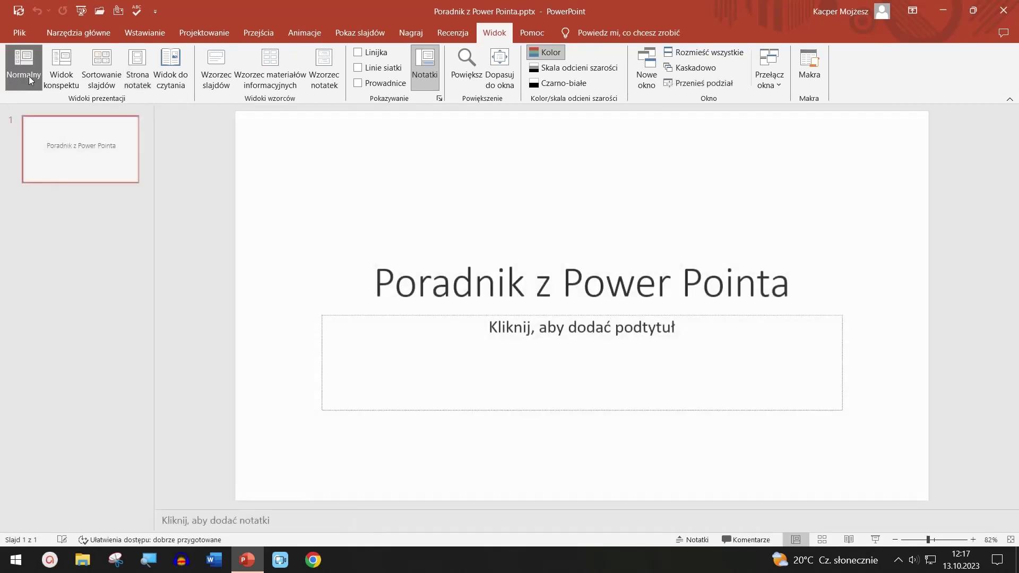
pyautogui.click(219, 74)
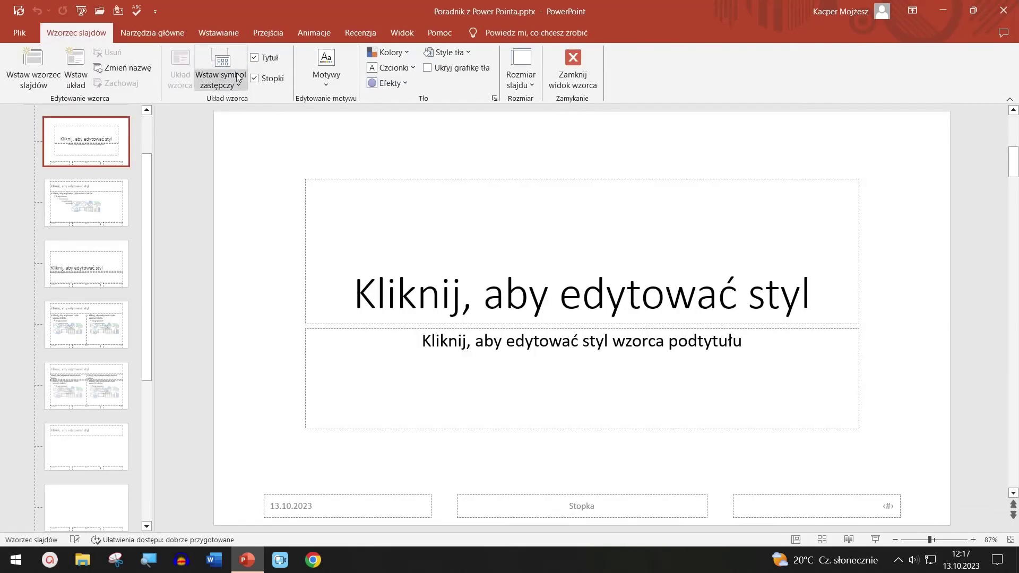
pyautogui.click(569, 61)
pyautogui.click(494, 33)
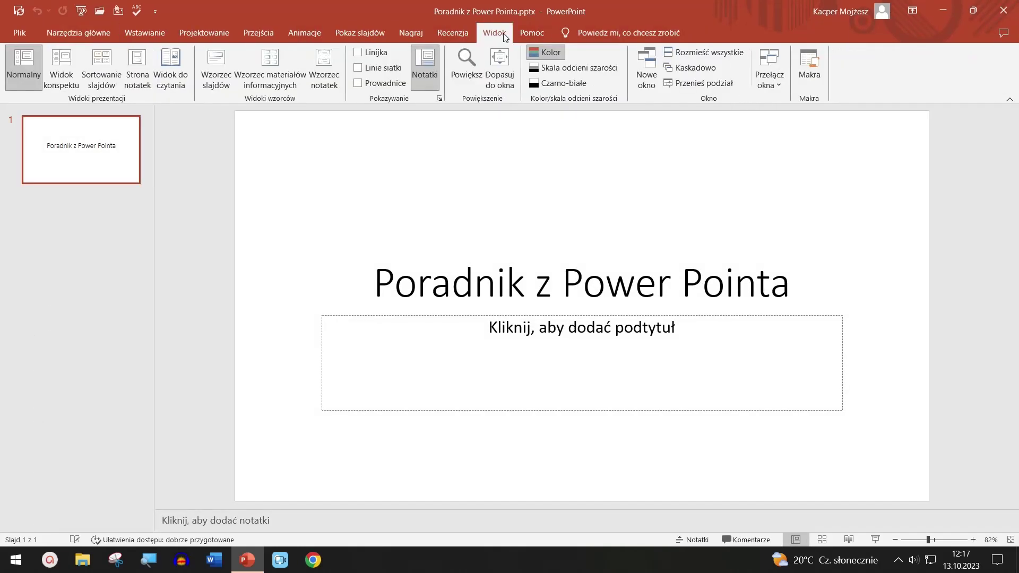
# Open and close the handout master and notes master layouts, ending on the Widok tab.
pyautogui.click(279, 65)
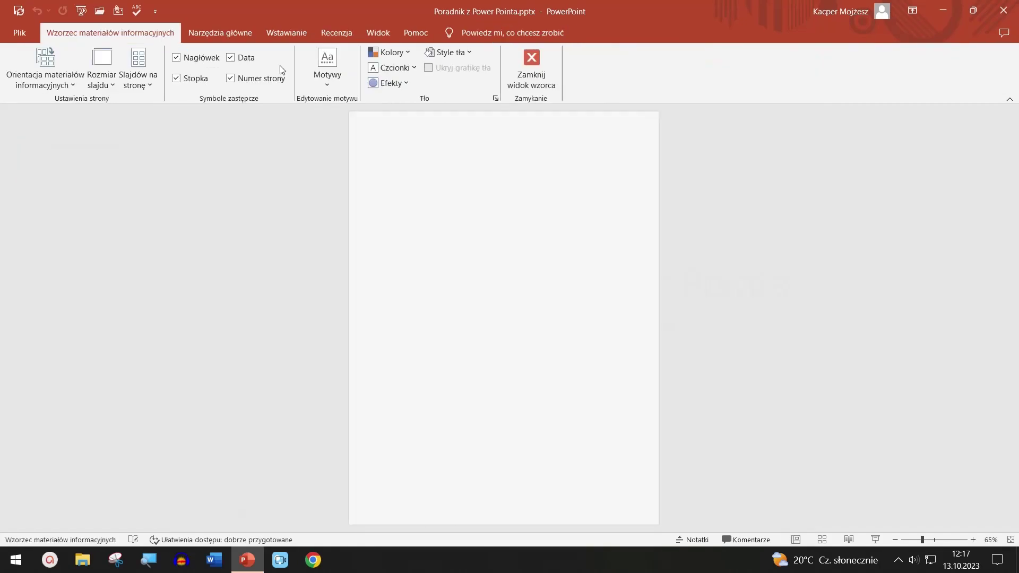
pyautogui.click(541, 59)
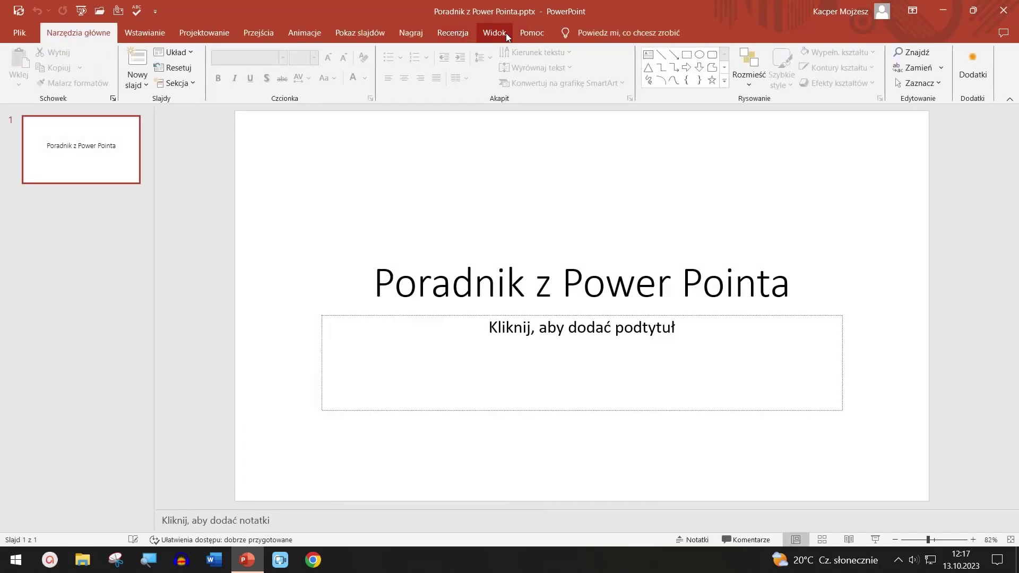
pyautogui.click(507, 32)
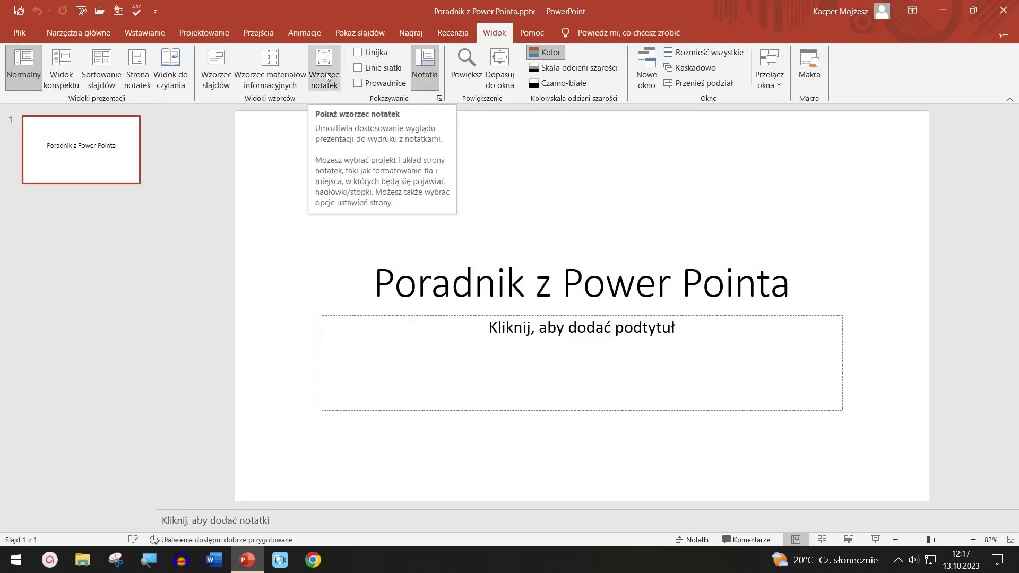
pyautogui.click(327, 73)
pyautogui.click(467, 77)
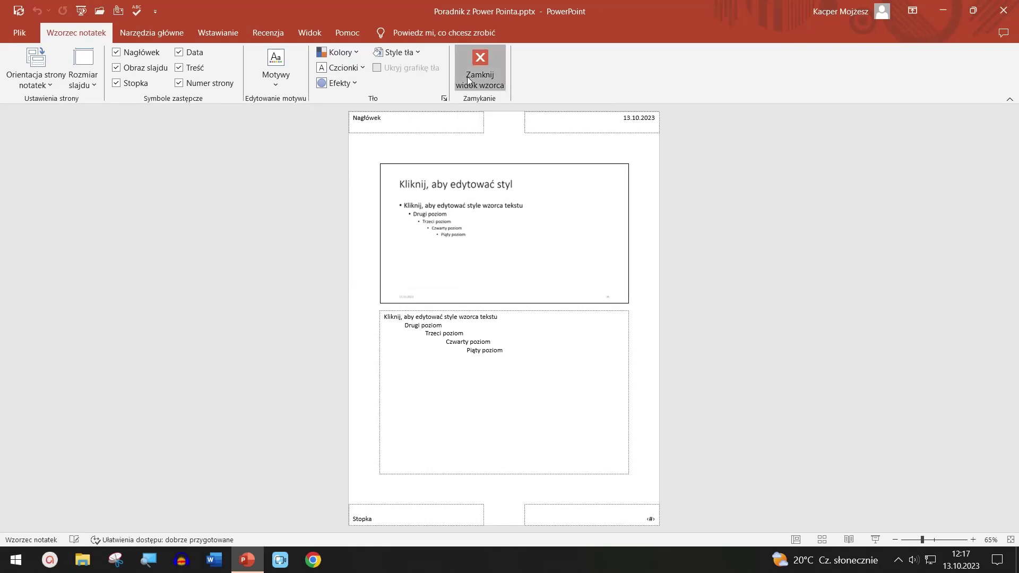
pyautogui.click(495, 33)
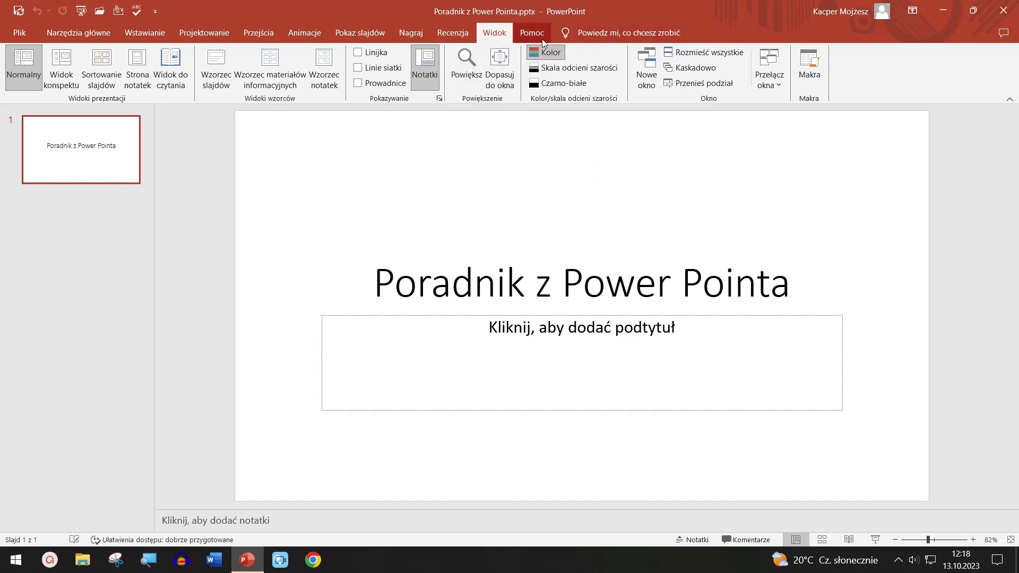
pyautogui.click(380, 58)
pyautogui.click(380, 58)
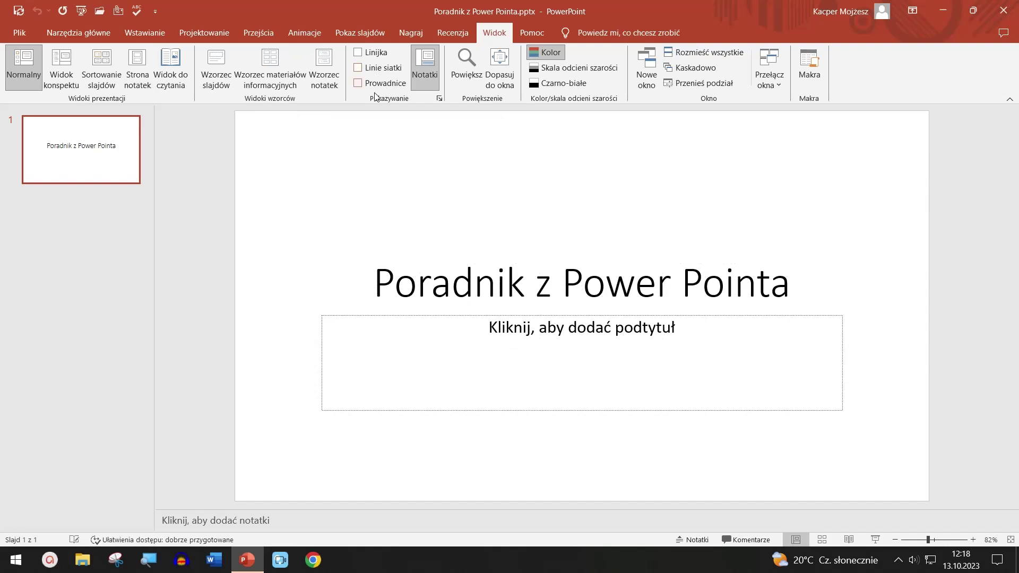
pyautogui.click(381, 82)
pyautogui.click(381, 82)
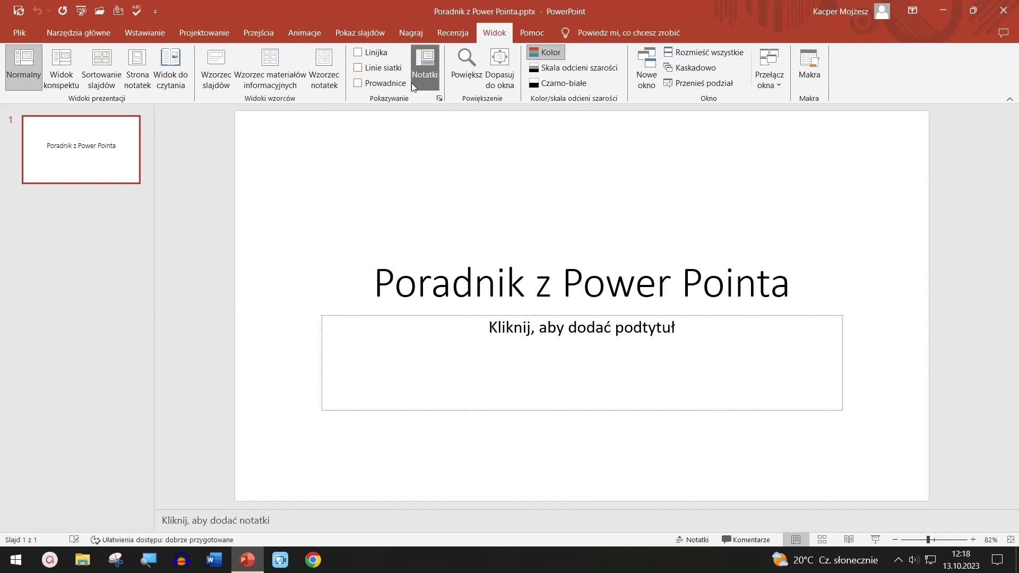
pyautogui.click(412, 83)
pyautogui.click(411, 83)
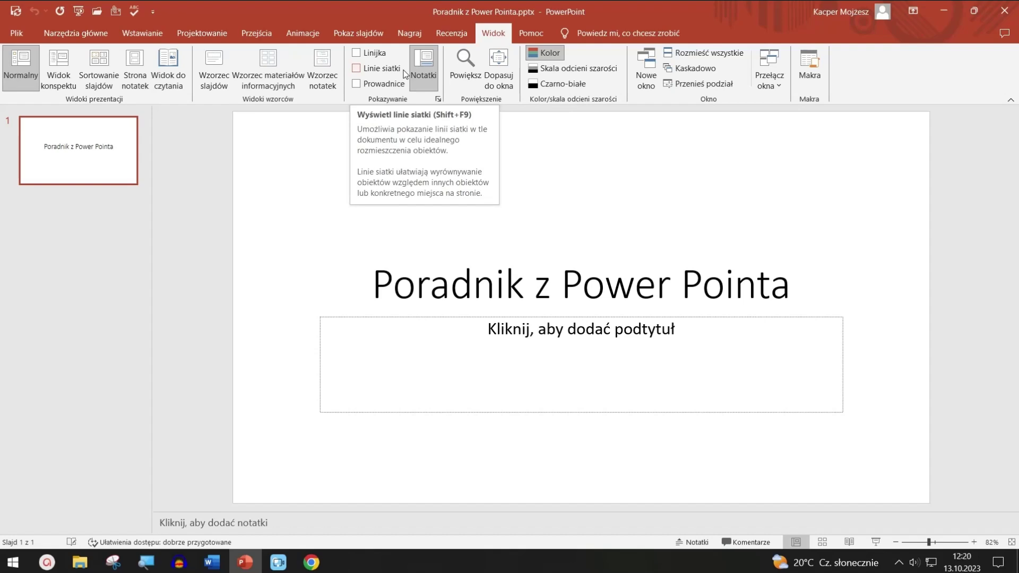
# Look over the Pomoc tab, then close PowerPoint to the desktop.
pyautogui.click(520, 36)
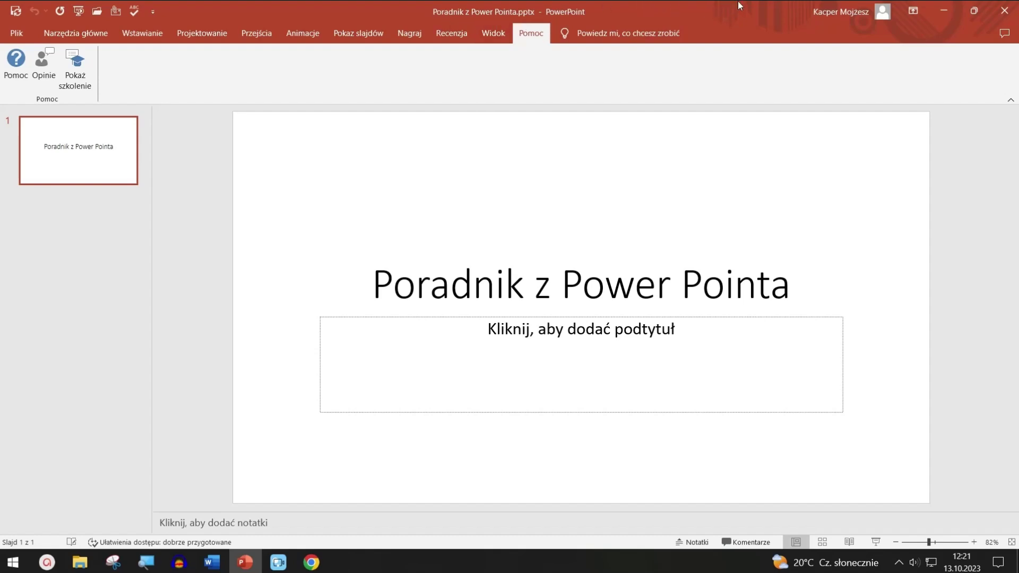
pyautogui.click(1005, 11)
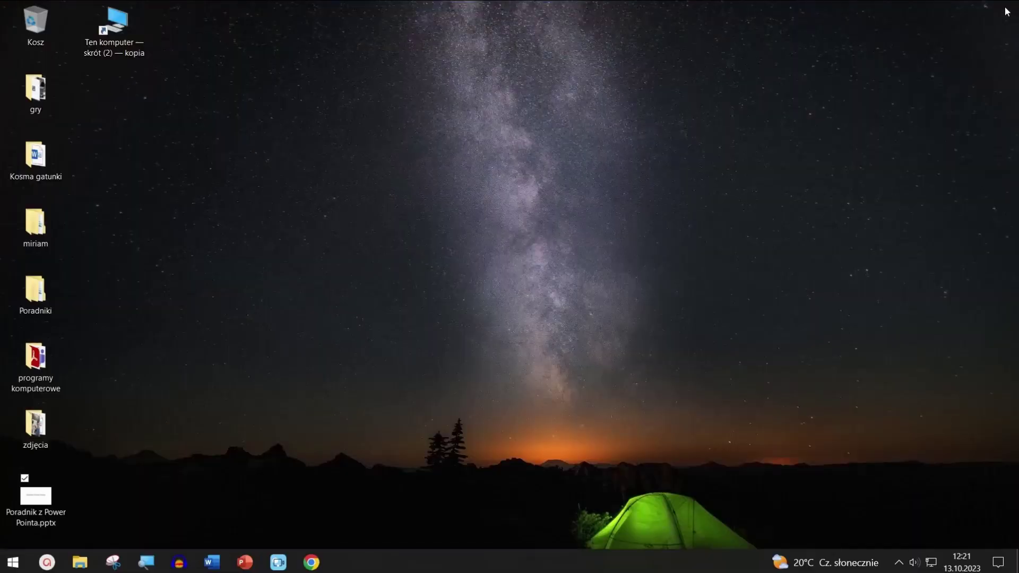